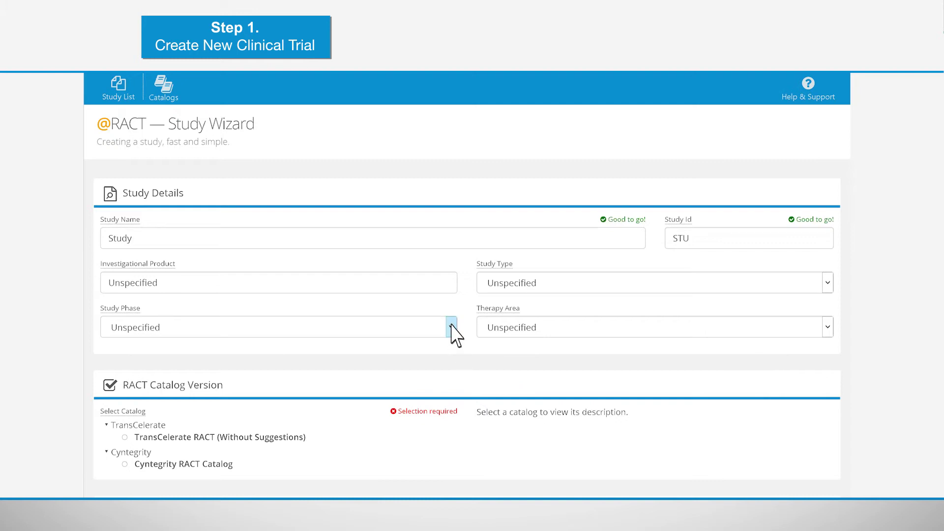
# Step: Set the study phase to Early Phase I and choose the Cyntegrity RACT Catalog
pyautogui.click(451, 328)
pyautogui.click(447, 362)
pyautogui.write('Test')
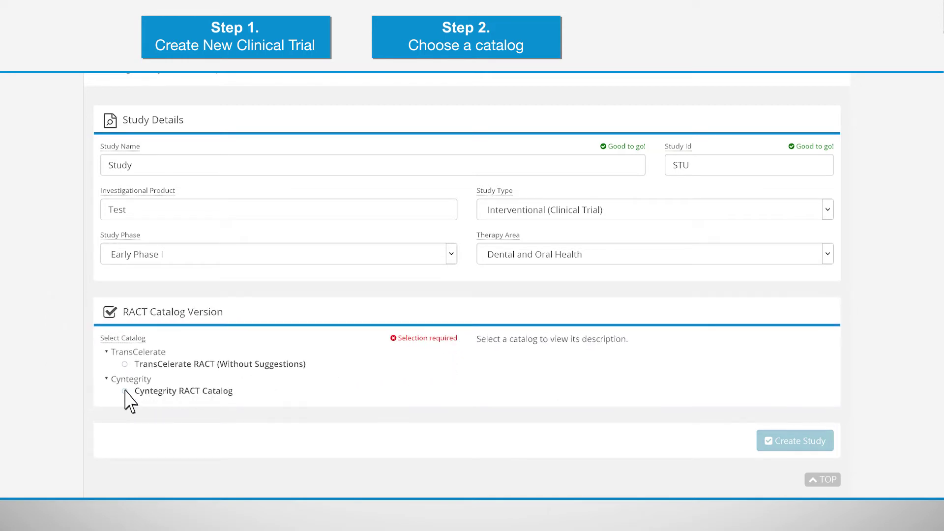
pyautogui.click(125, 391)
pyautogui.scroll(-1, 127, 401)
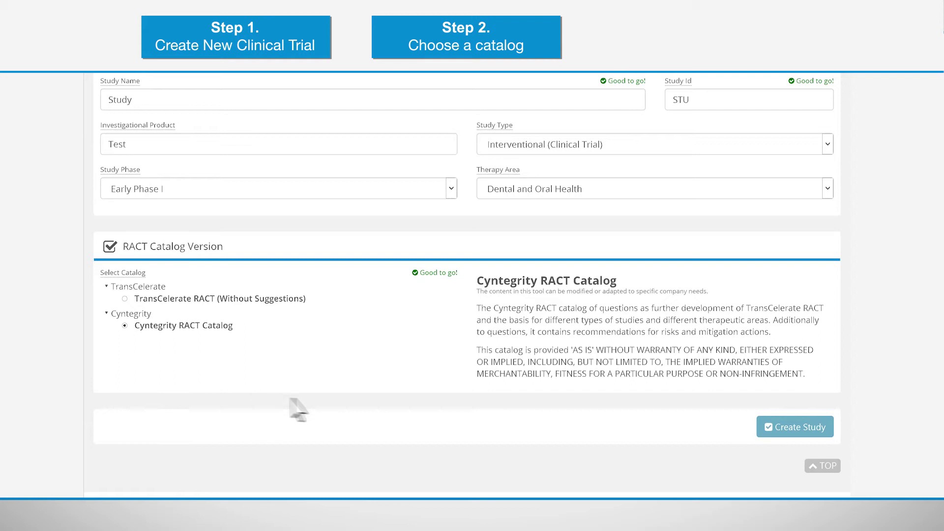
# Step: Create the Test study and scroll through the Safety questions in Step 3, Assess Risks per Category
pyautogui.click(798, 424)
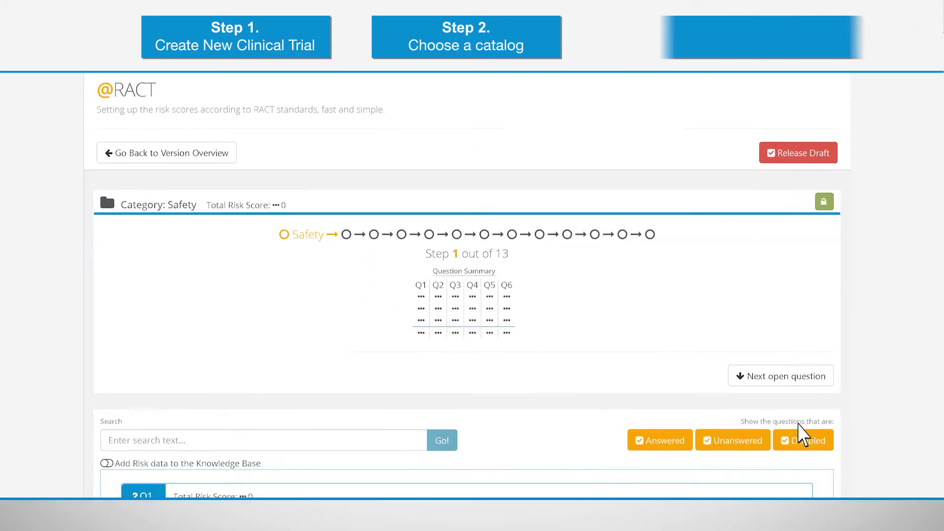
pyautogui.scroll(-5, 803, 437)
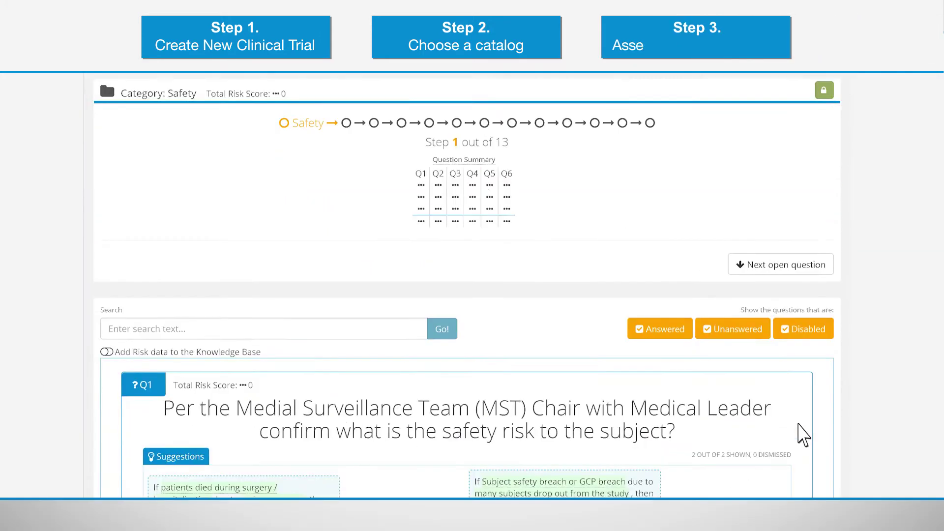
pyautogui.scroll(-8, 803, 436)
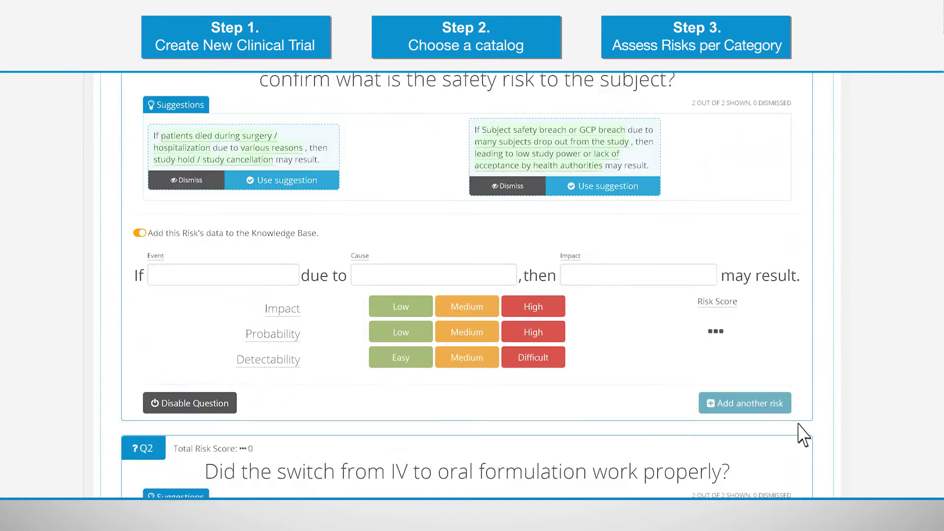
pyautogui.scroll(-2, 803, 436)
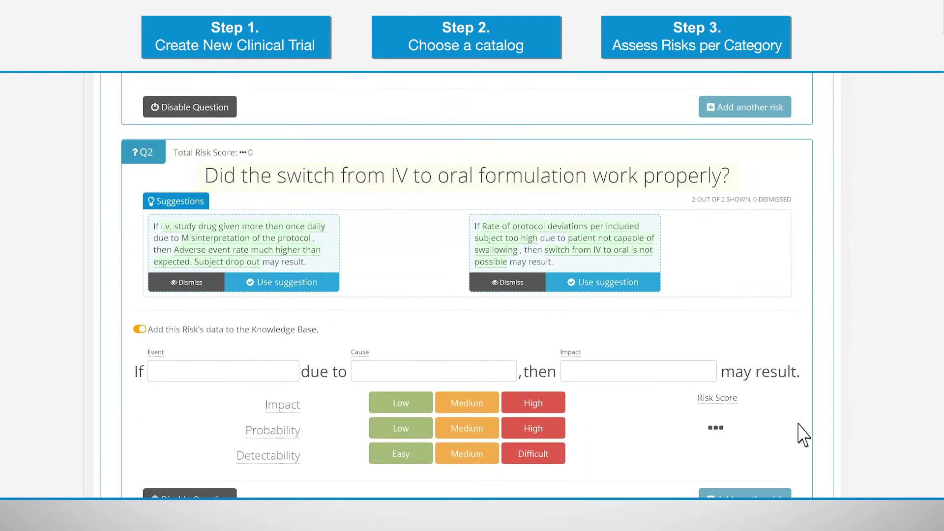
pyautogui.scroll(-3, 803, 437)
pyautogui.scroll(-7, 803, 436)
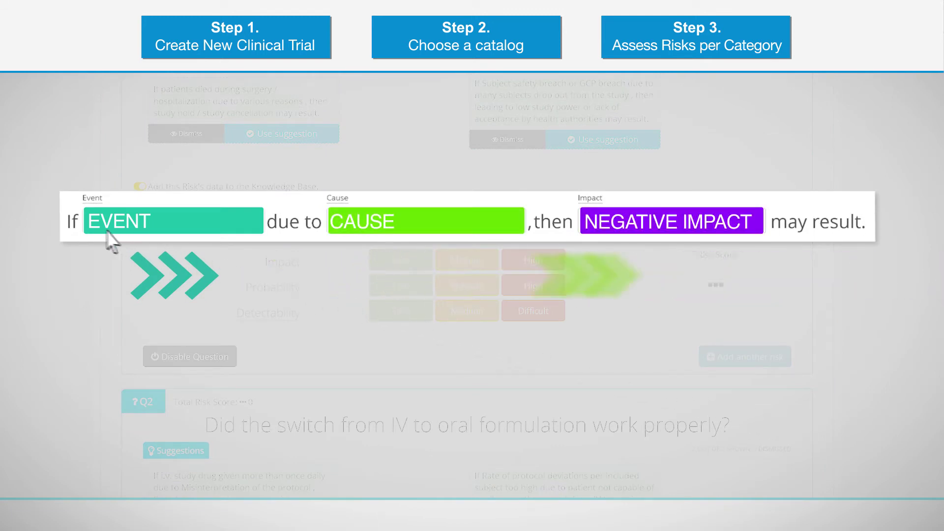
# Step: Write Q1's risk about users not entering data due to device unfamiliarity, and add the surgery-deaths suggestion
pyautogui.click(92, 227)
pyautogui.write("users don't enter data")
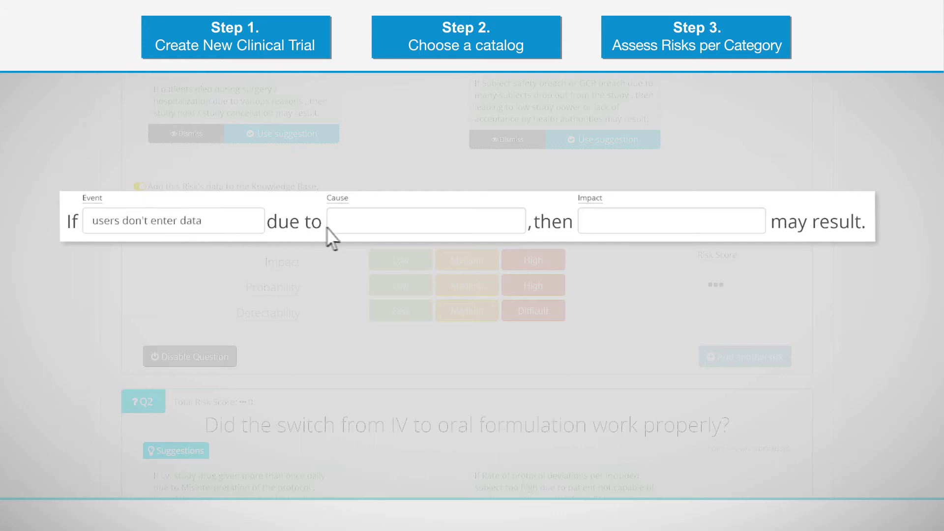
pyautogui.click(329, 229)
pyautogui.write('users not being familiar with th')
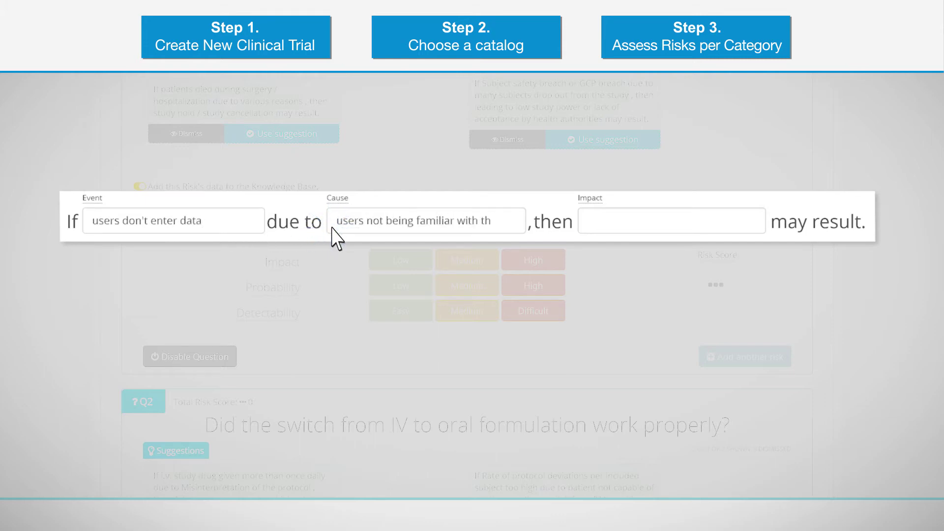
pyautogui.write('vice')
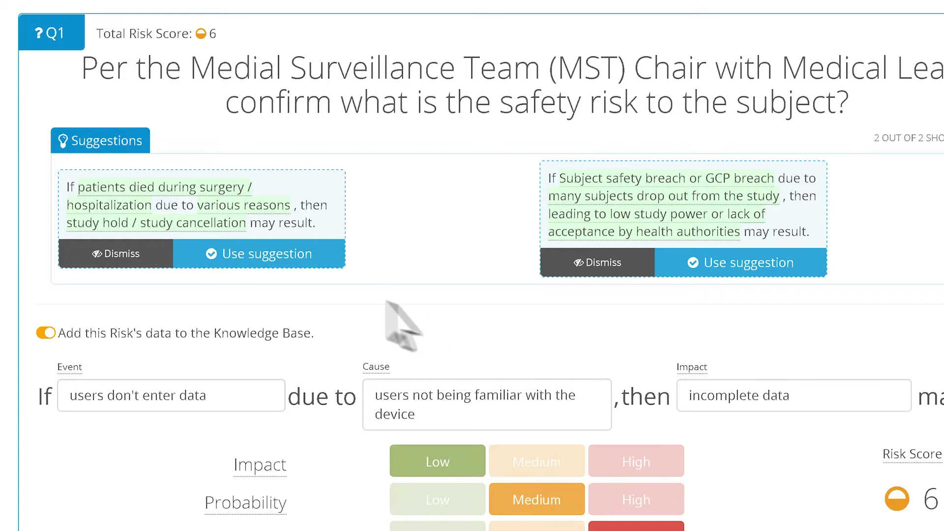
pyautogui.click(253, 252)
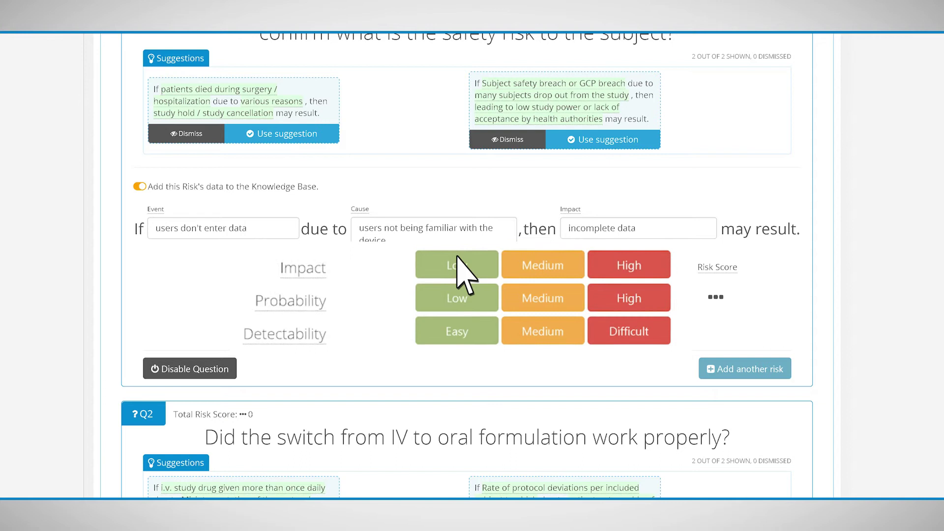
# Step: Rate the device-unfamiliarity risk Low impact, Medium probability, Difficult detectability for a score of 6
pyautogui.click(457, 266)
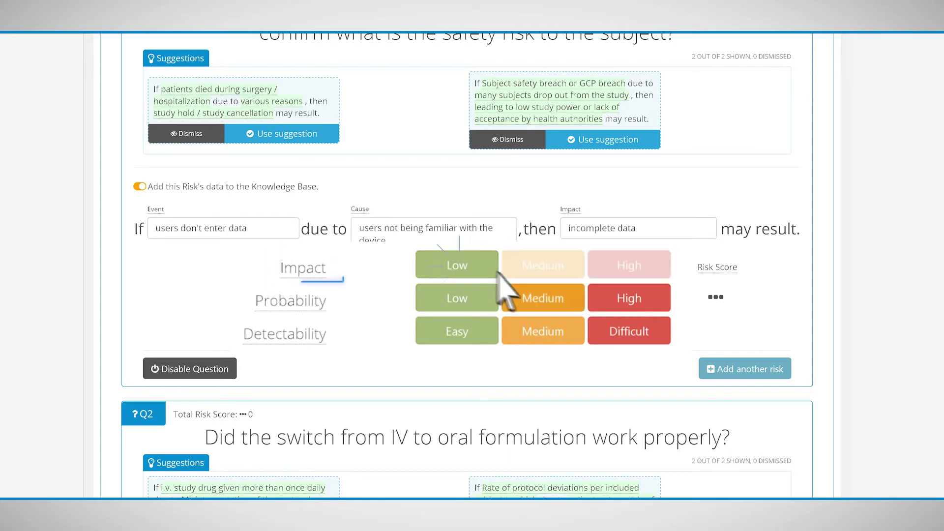
pyautogui.click(546, 299)
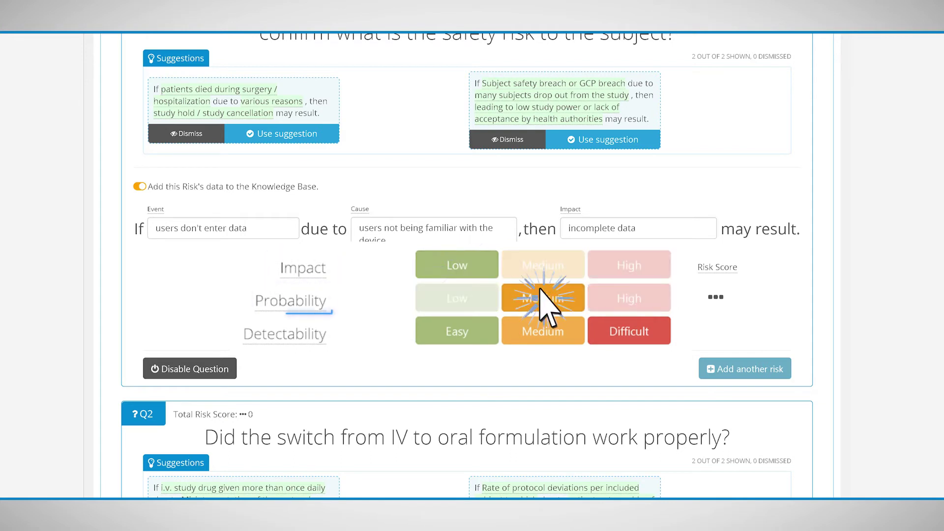
pyautogui.click(627, 329)
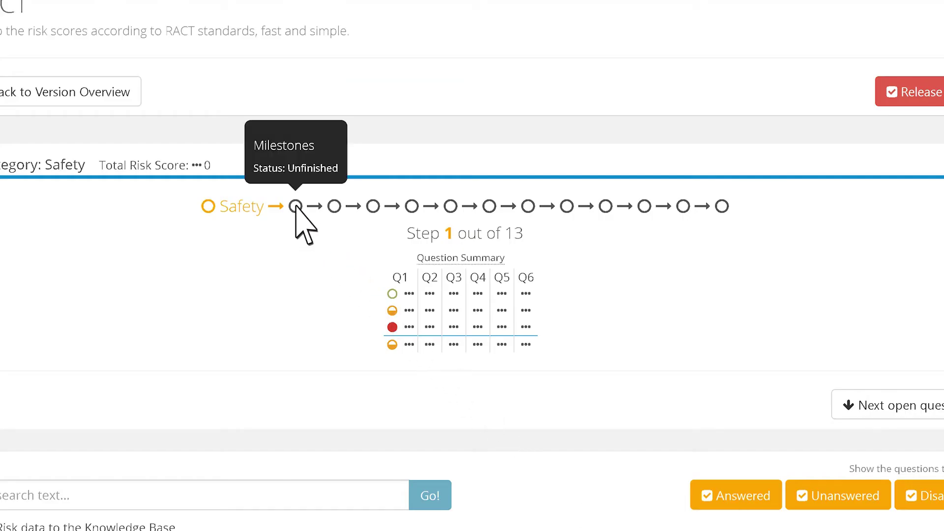
# Step: Step through the Milestones, Enrollment, Complexity and Subject Population categories
pyautogui.click(295, 206)
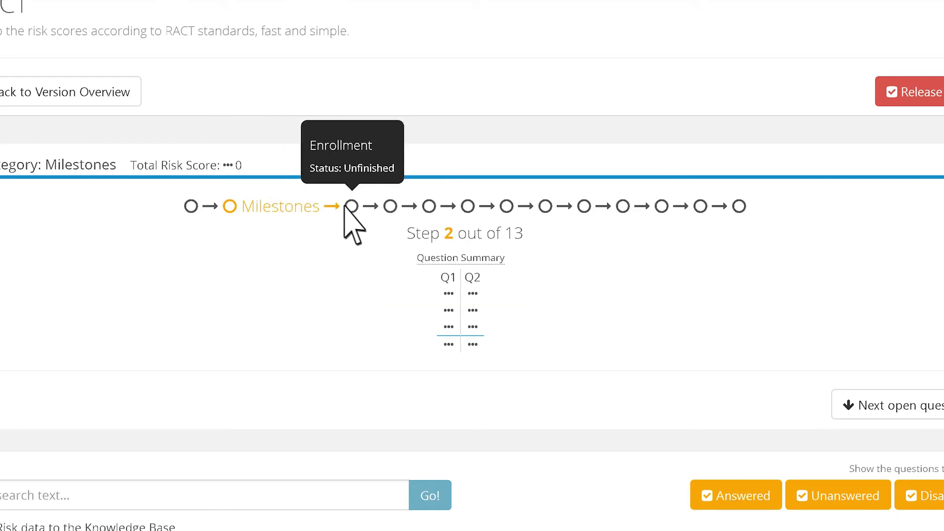
pyautogui.click(352, 207)
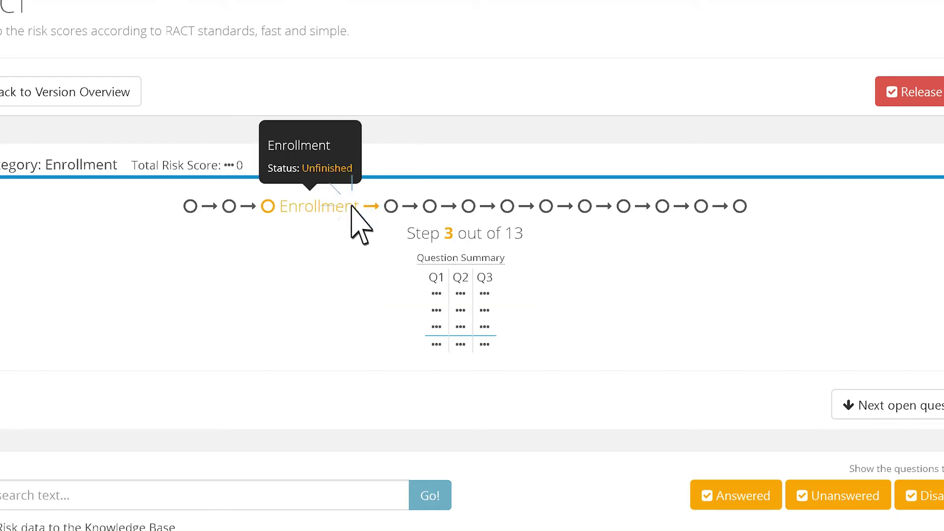
pyautogui.click(391, 207)
pyautogui.click(430, 206)
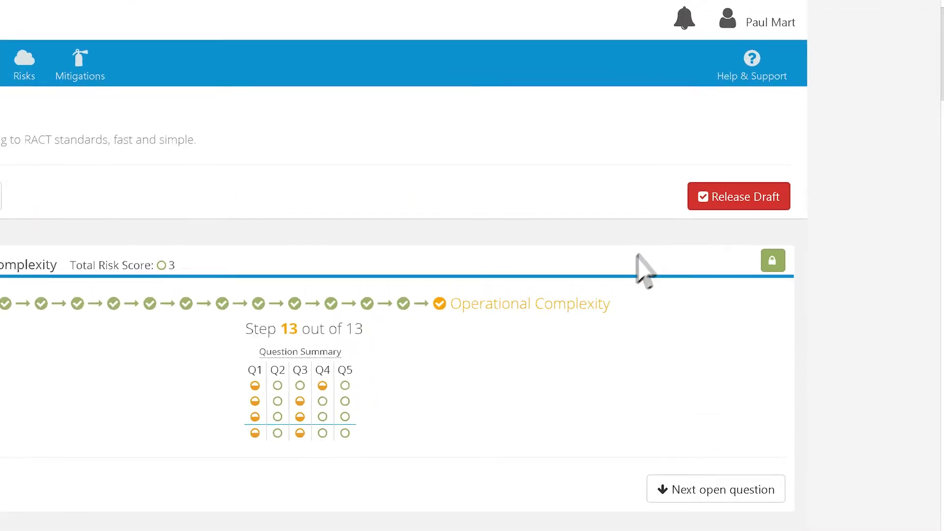
# Step: Review the Risk Overview listing the 10 Safety risks and their scores
pyautogui.click(799, 189)
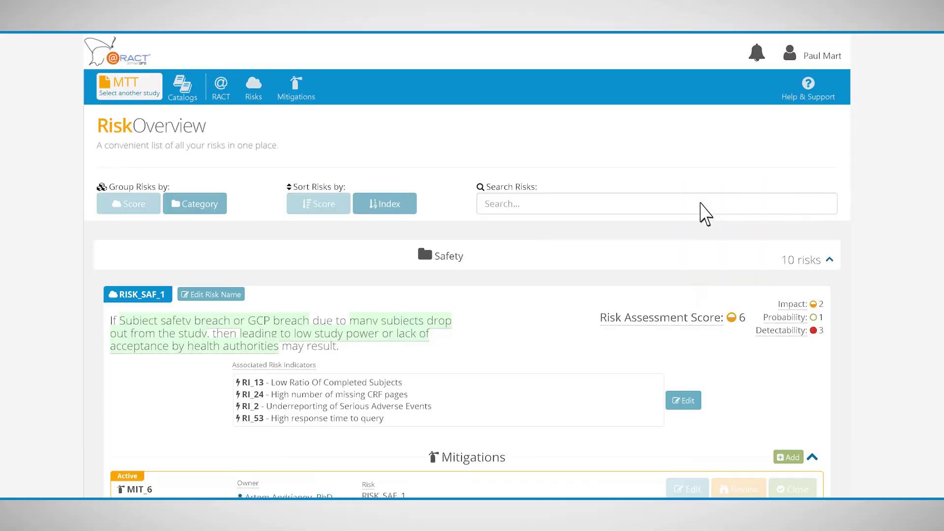
pyautogui.scroll(-4, 705, 214)
pyautogui.scroll(-8, 706, 214)
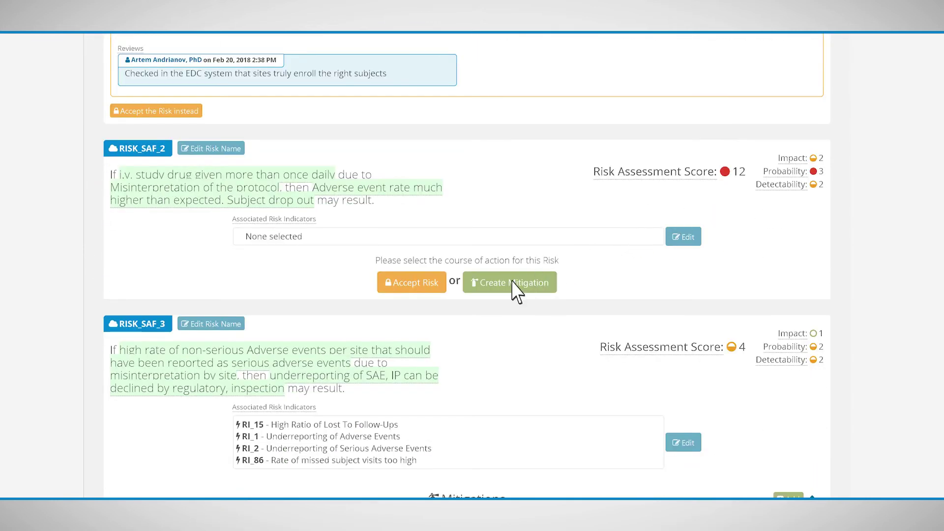
# Step: Start a mitigation for RISK_SAF_2 linked to RI_1 Underreporting of Adverse Events
pyautogui.click(512, 282)
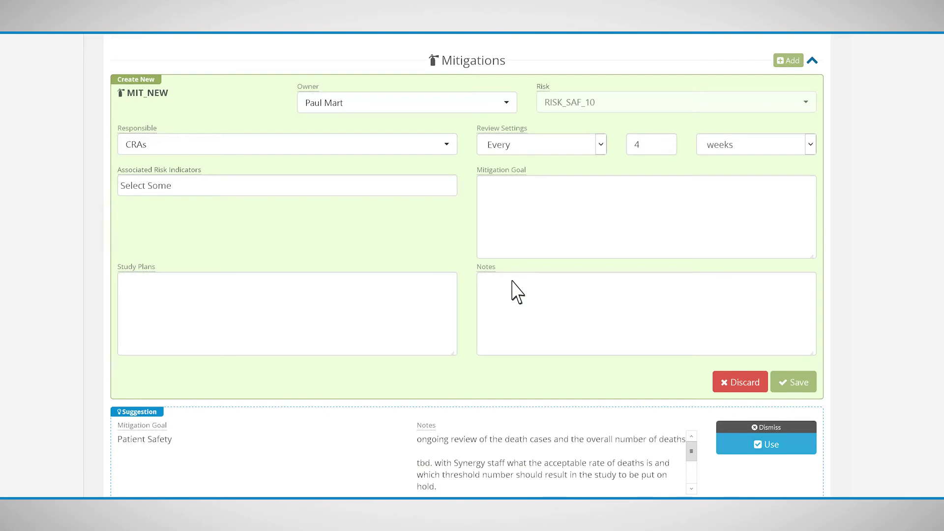
pyautogui.click(429, 185)
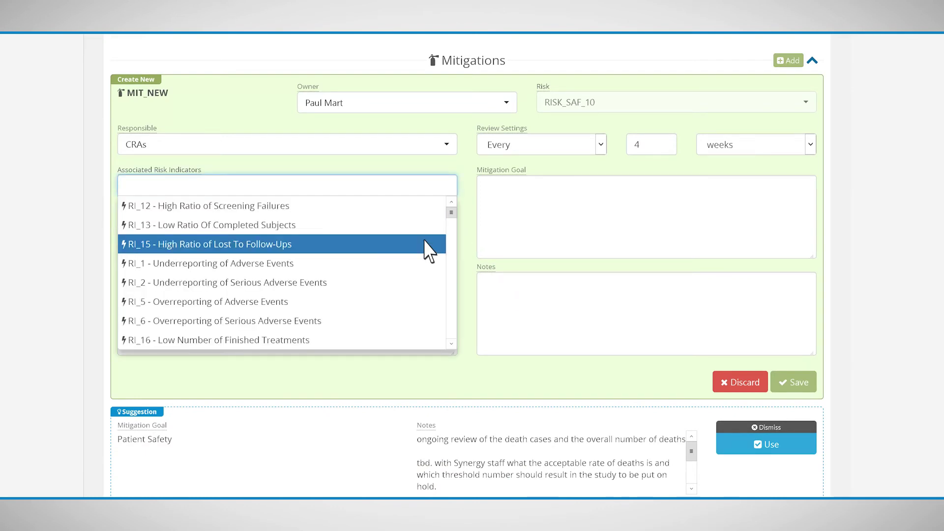
pyautogui.click(427, 265)
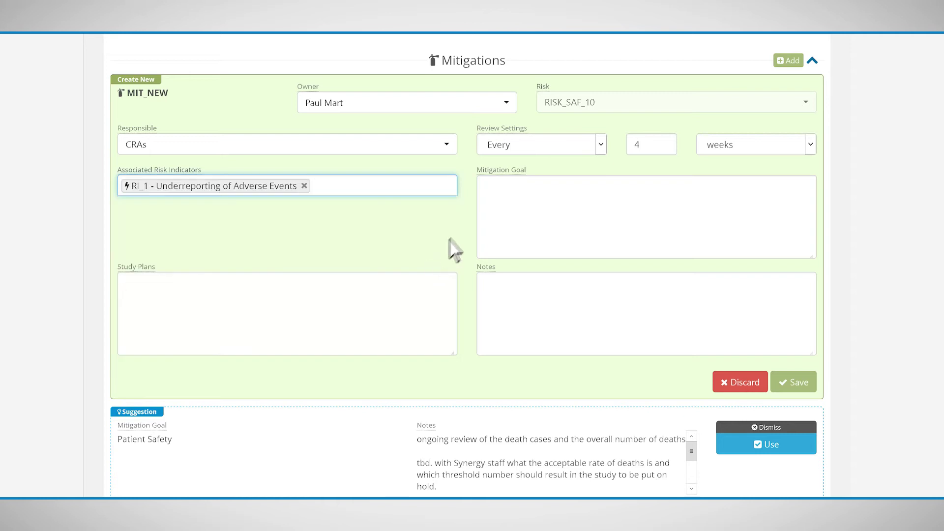
pyautogui.click(483, 206)
pyautogui.write('GCP compliant trial execution')
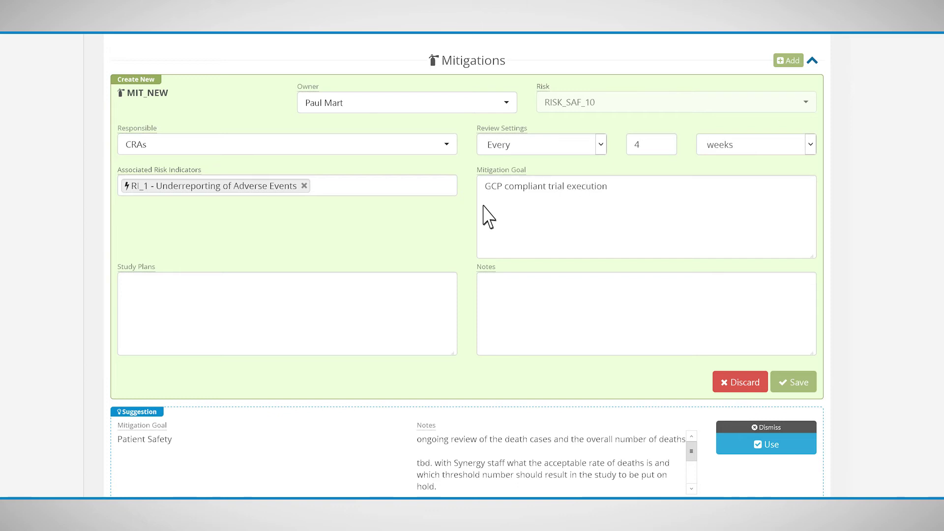
pyautogui.scroll(-2, 483, 216)
pyautogui.scroll(-2, 484, 216)
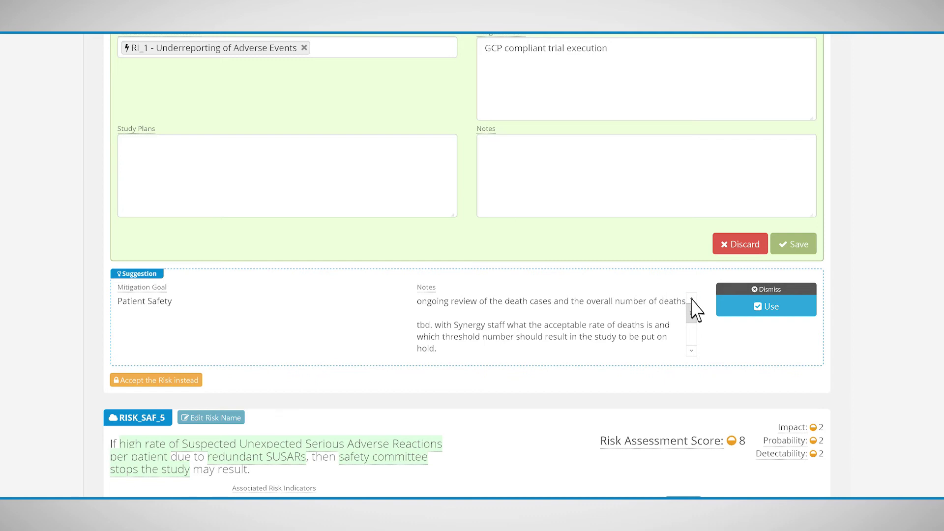
pyautogui.moveTo(690, 308)
pyautogui.mouseDown()
pyautogui.moveTo(691, 335)
pyautogui.moveTo(692, 310)
pyautogui.mouseUp()
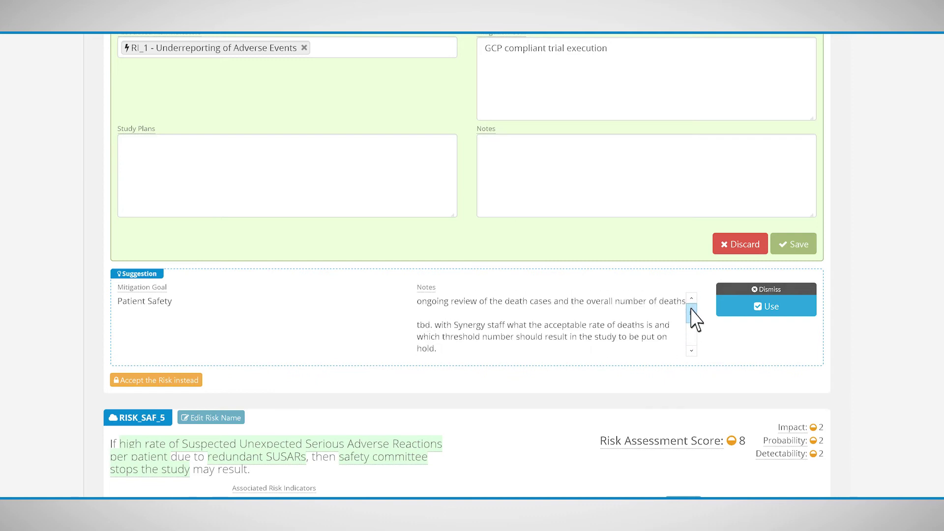
# Step: Apply the Patient Safety goal suggestion, save the mitigation, and export the Excel risk report
pyautogui.click(768, 307)
pyautogui.moveTo(812, 281)
pyautogui.mouseDown()
pyautogui.moveTo(812, 308)
pyautogui.moveTo(811, 278)
pyautogui.mouseUp()
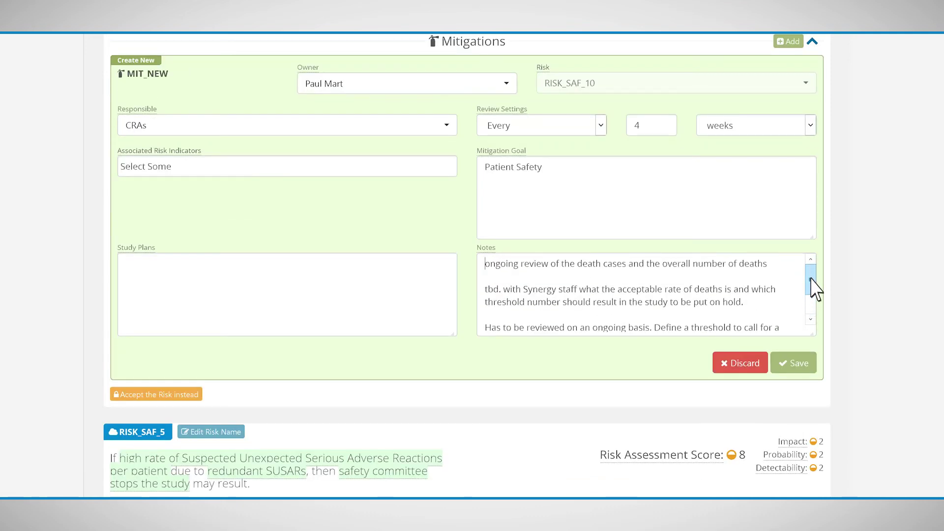
pyautogui.click(795, 362)
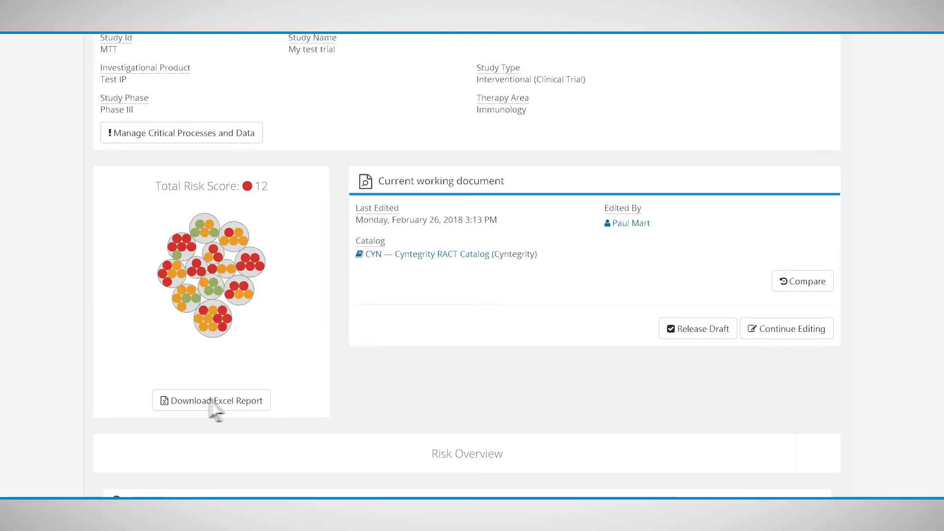
pyautogui.click(207, 399)
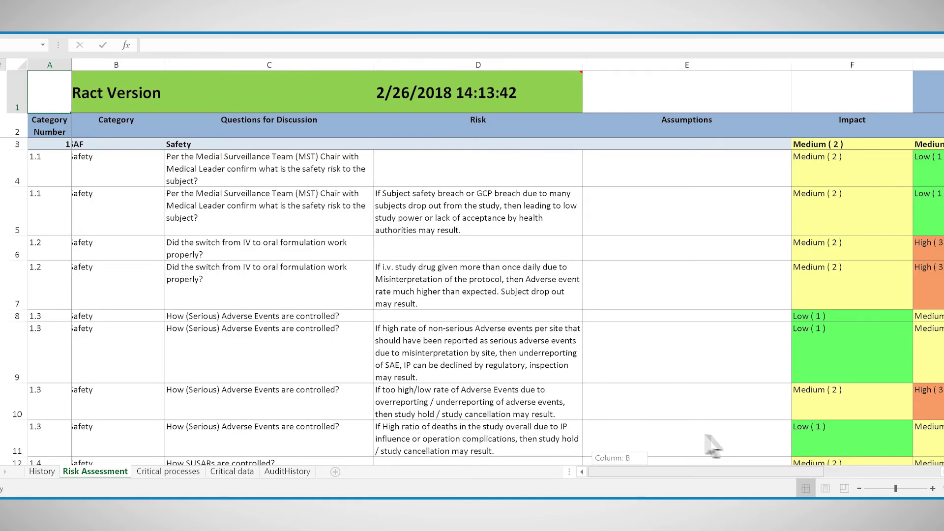
pyautogui.hscroll(3, 709, 443)
pyautogui.hscroll(2, 841, 454)
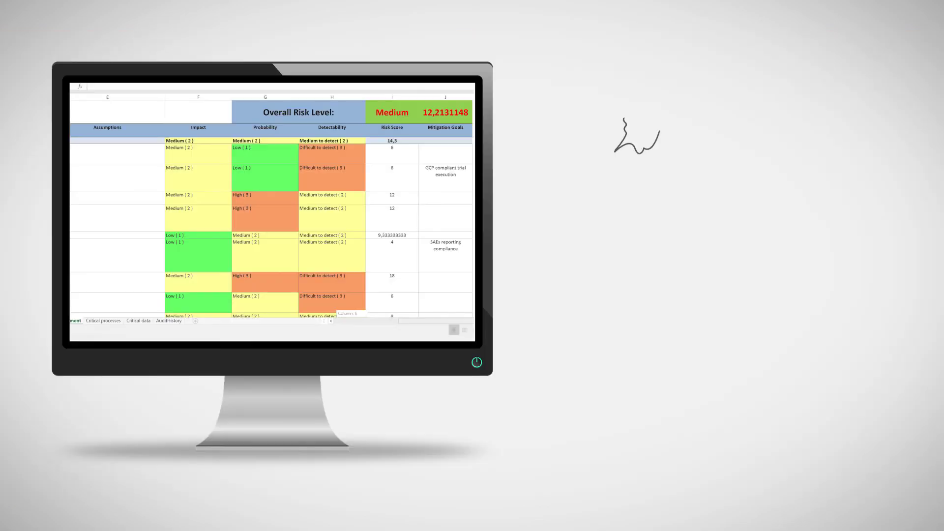